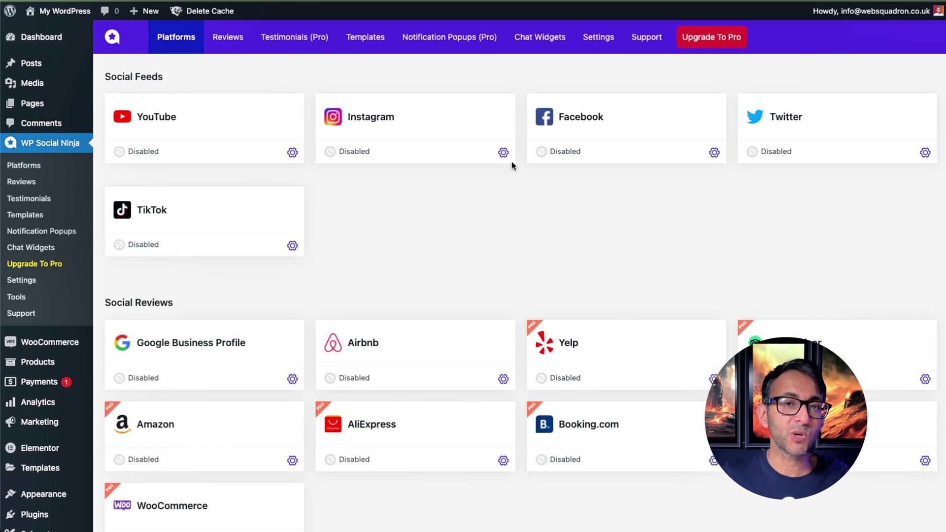
Install and activate the Custom Feed for TikTok plugin from the TikTok card.
scroll(516, 159, "down", 5)
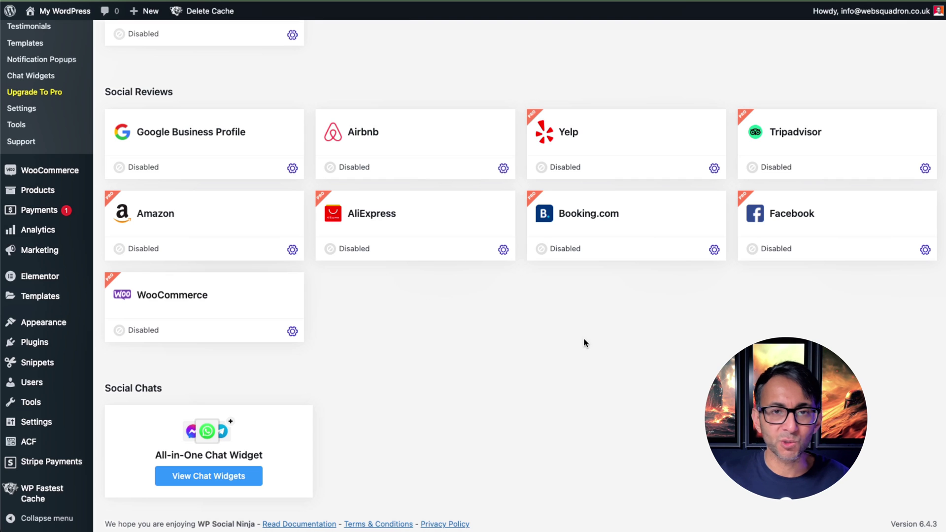
scroll(585, 339, "up", 5)
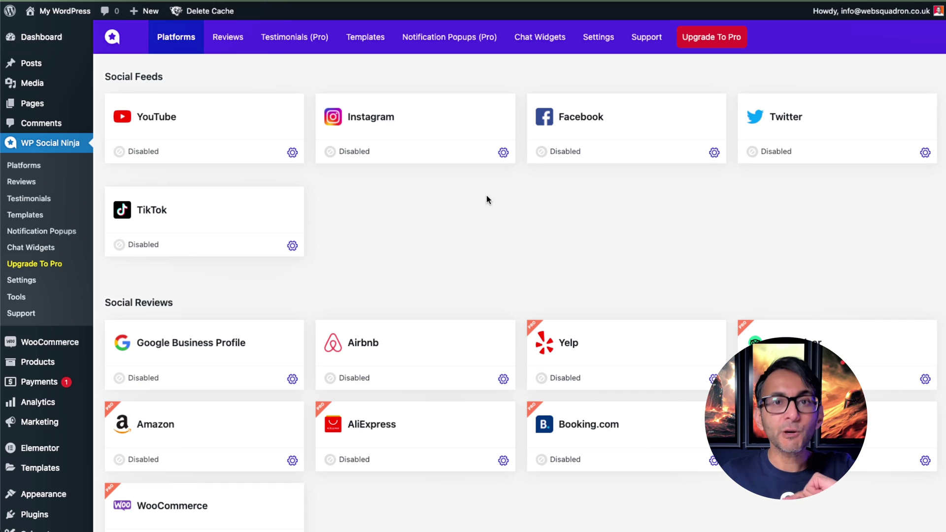
left_click(227, 213)
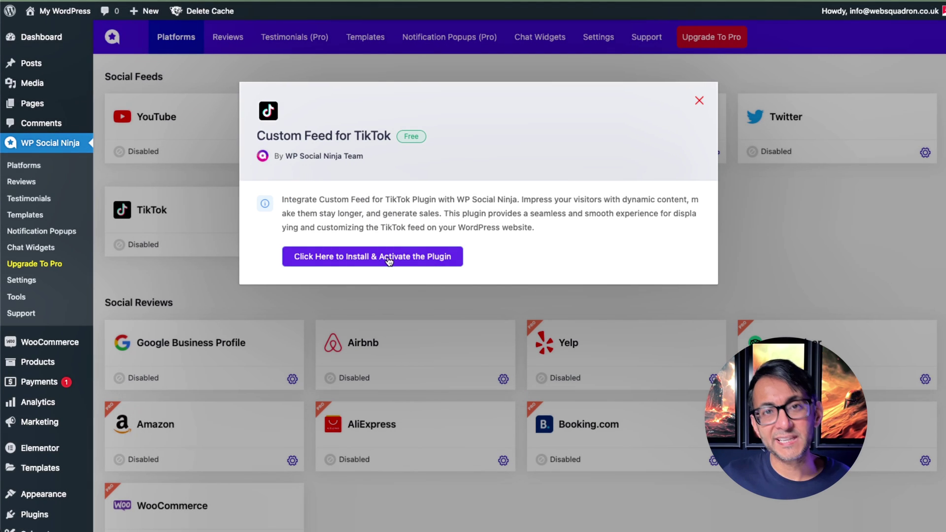
left_click(389, 260)
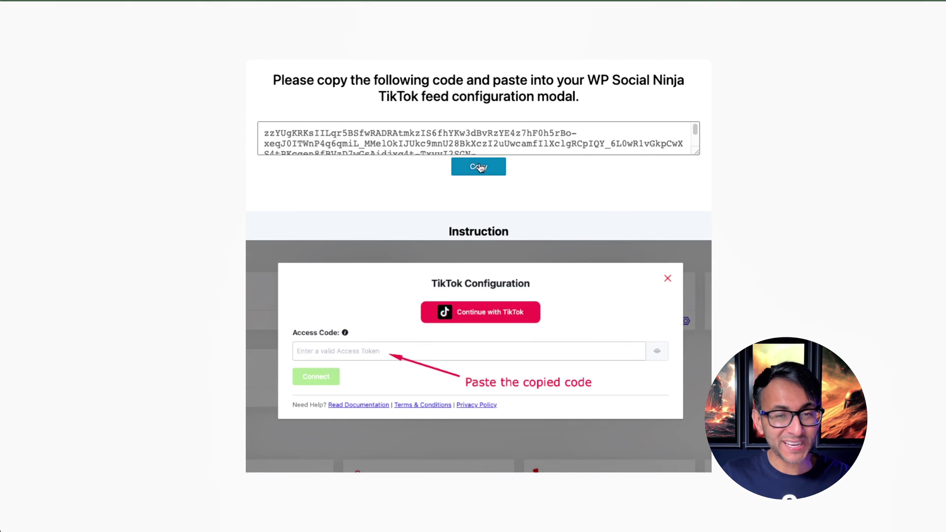
Copy the TikTok access code from the authorization page.
left_click(481, 168)
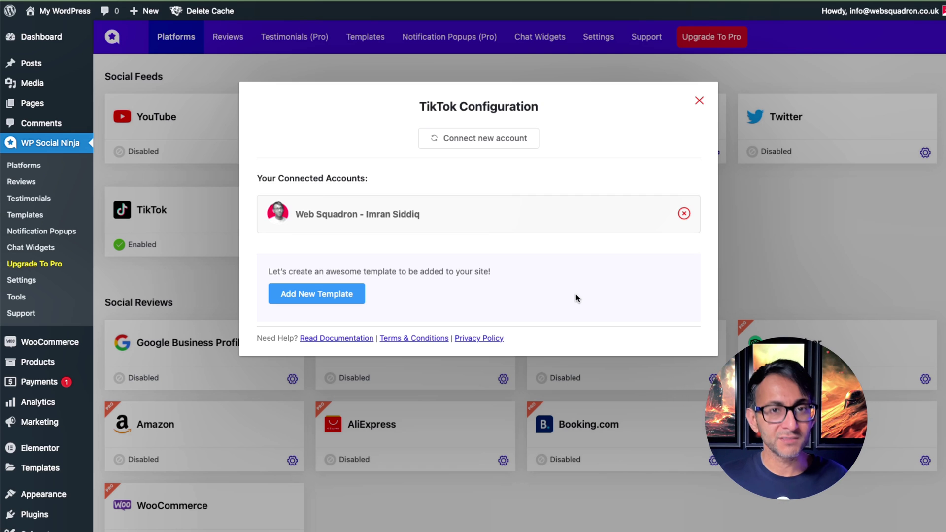
Create a new TikTok feed template and scroll the profile's videos to compare.
left_click(342, 298)
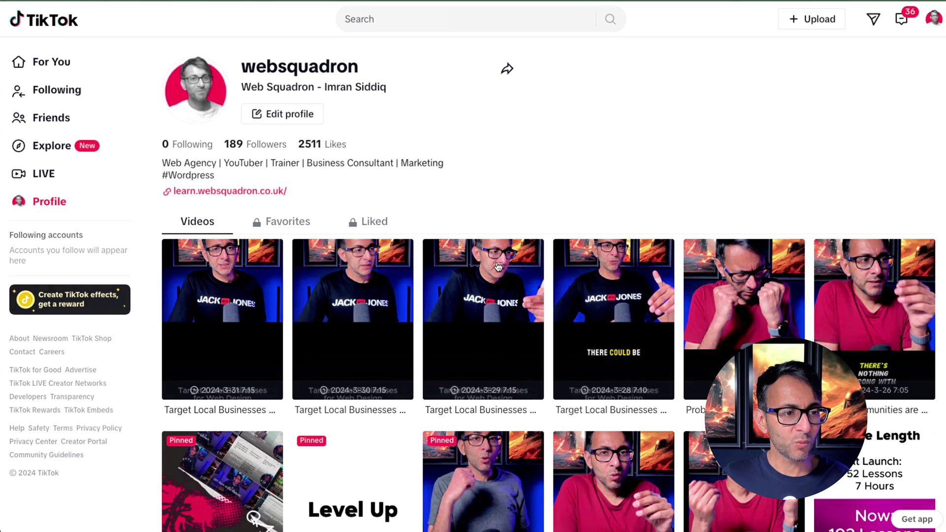
scroll(599, 291, "down", 3)
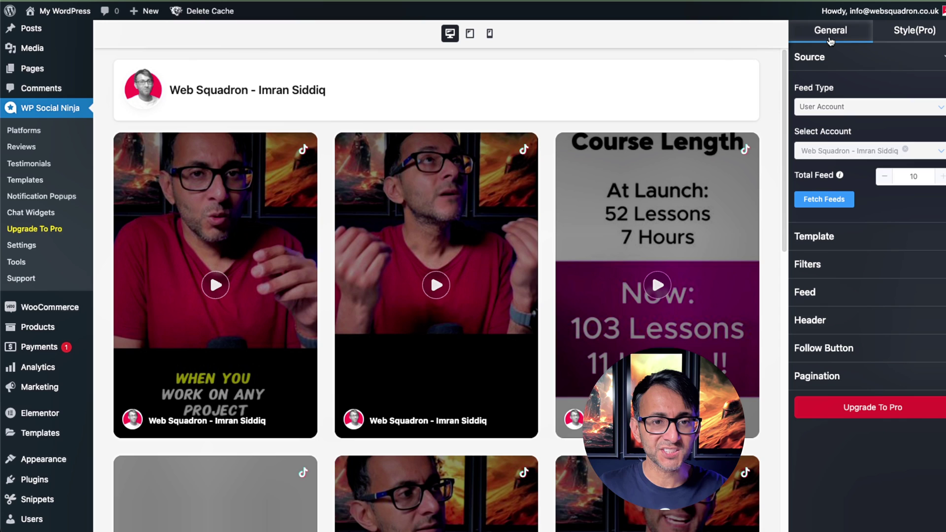
Set Feed Type to User Account with Total Feed 8, and expand Template settings.
left_click(853, 106)
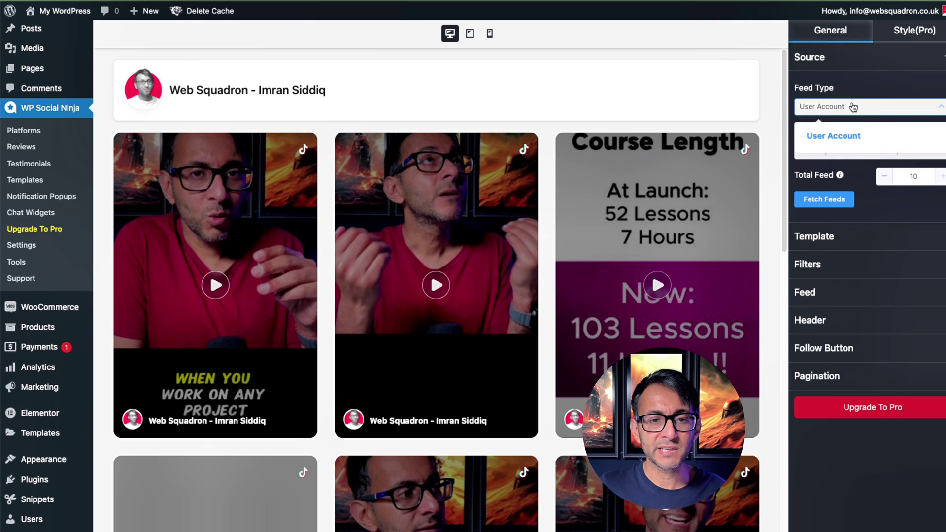
left_click(867, 136)
mouse_move(841, 176)
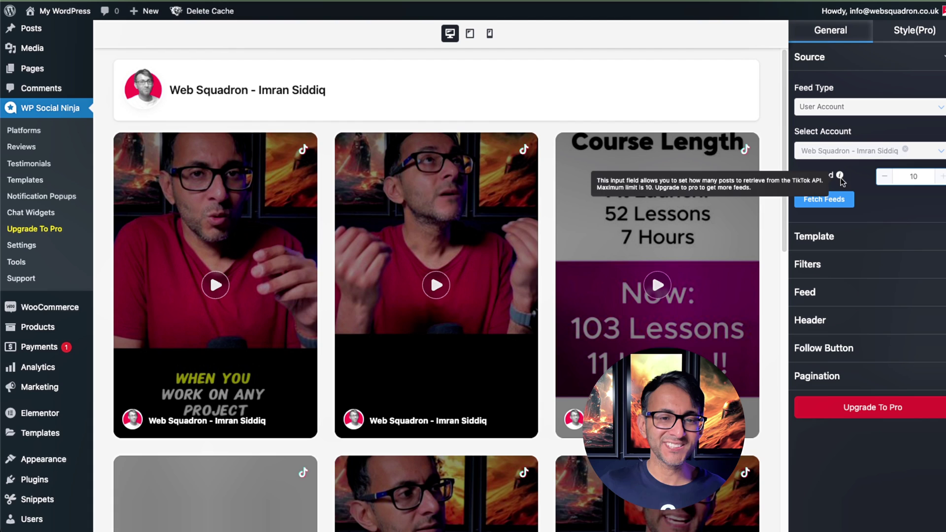
double_click(914, 176)
type("8")
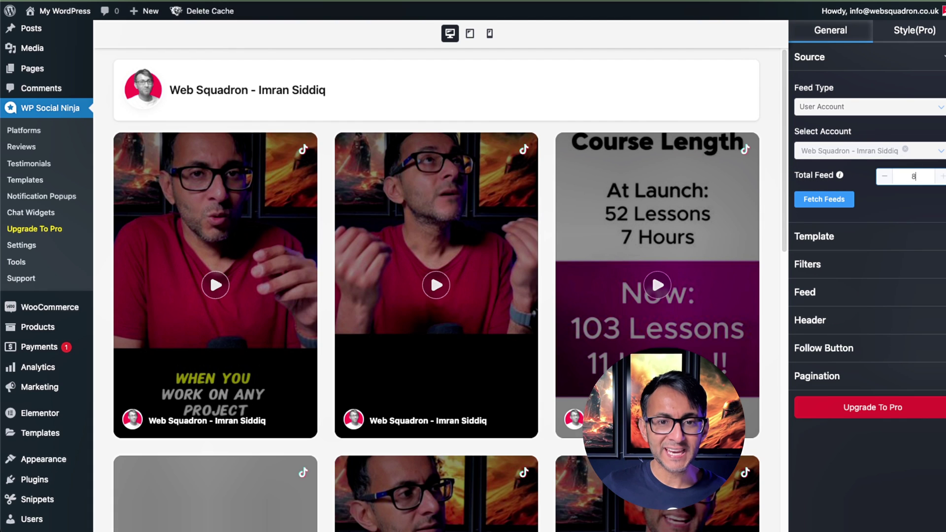
left_click(814, 236)
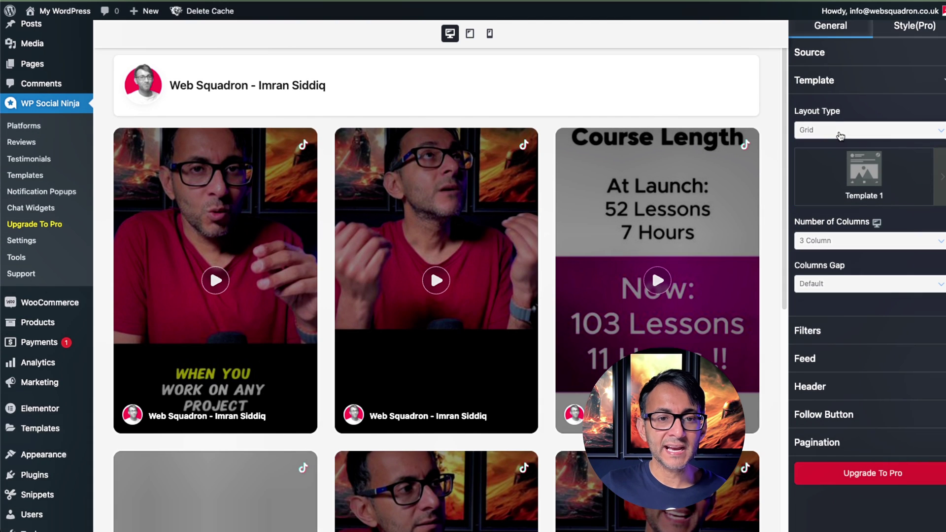
Keep the Grid layout and set Number of Columns to 4 Column.
left_click(841, 136)
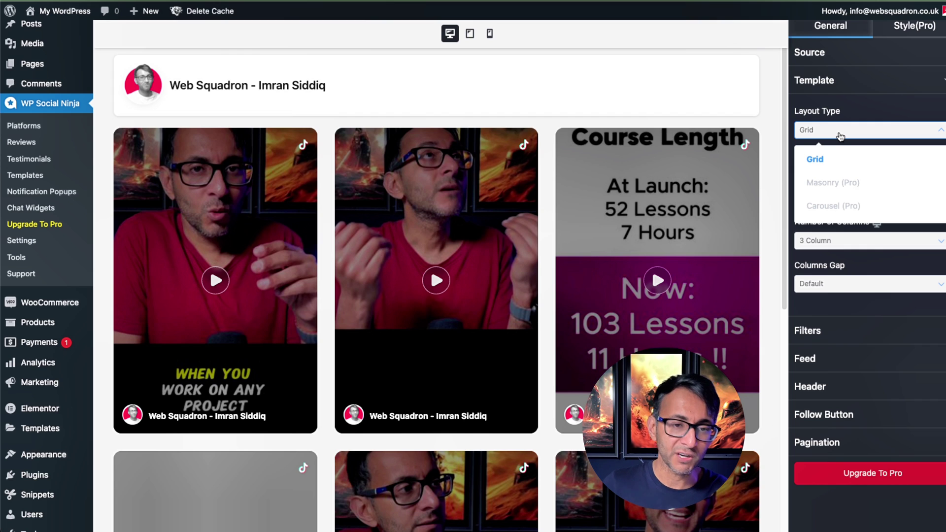
left_click(841, 136)
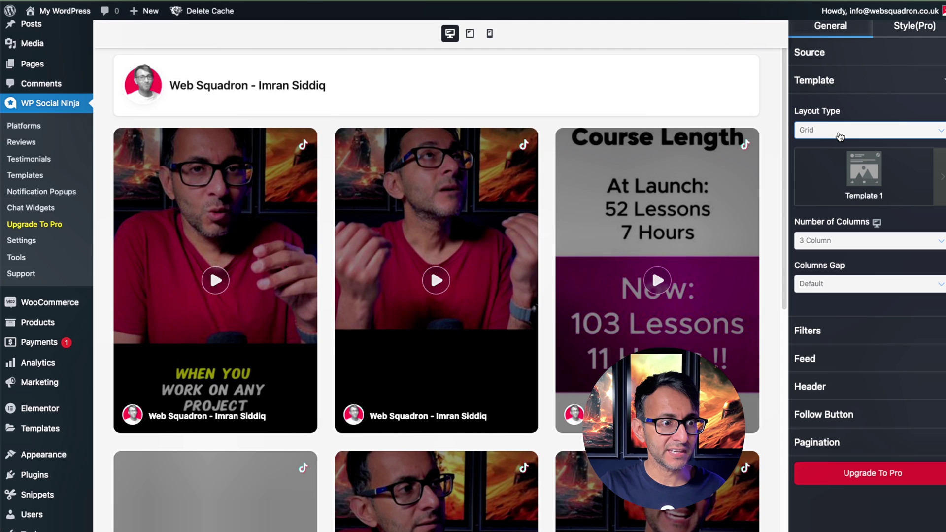
left_click(867, 240)
left_click(852, 311)
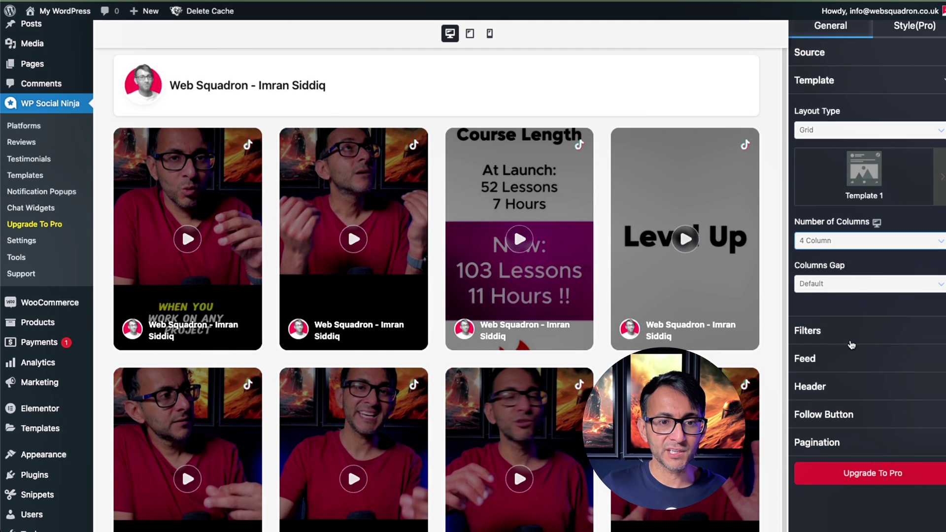
Try the no-gap and Narrow column gaps, then return to the Default gap.
left_click(857, 295)
left_click(855, 309)
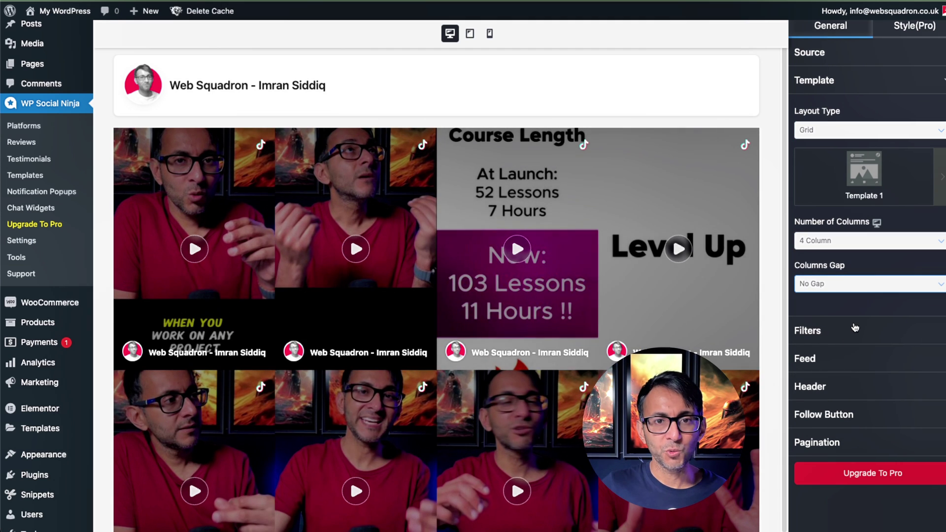
left_click(864, 291)
left_click(849, 362)
left_click(838, 290)
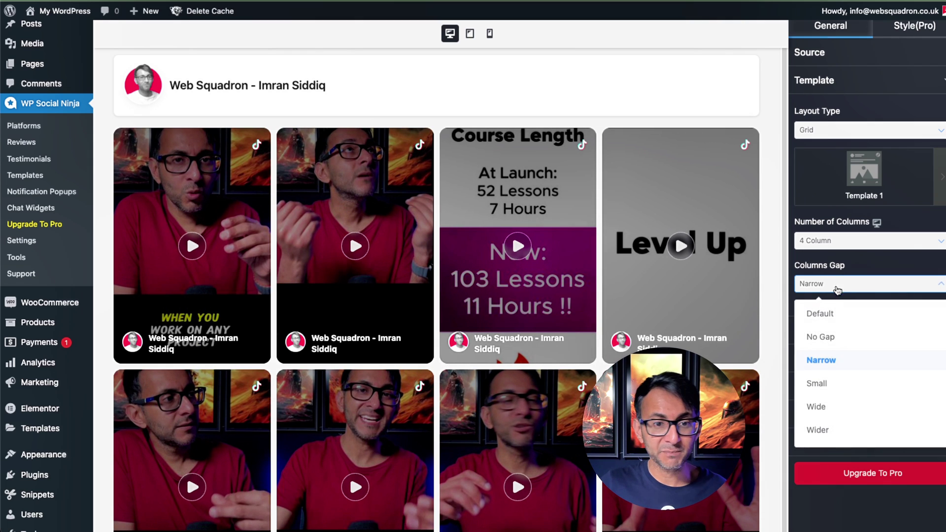
left_click(836, 315)
left_click(875, 290)
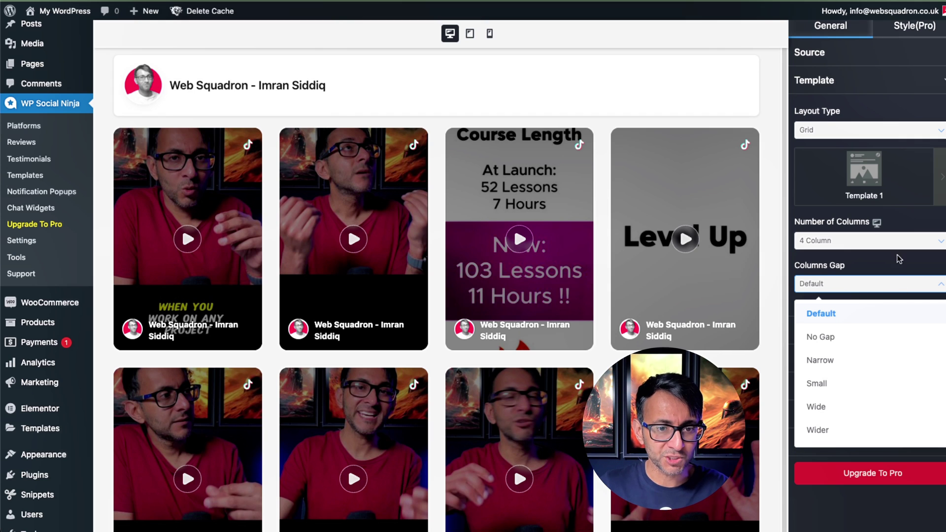
Keep the Default gap, review the header options, and save the TikTok Template.
left_click(898, 267)
left_click(818, 387)
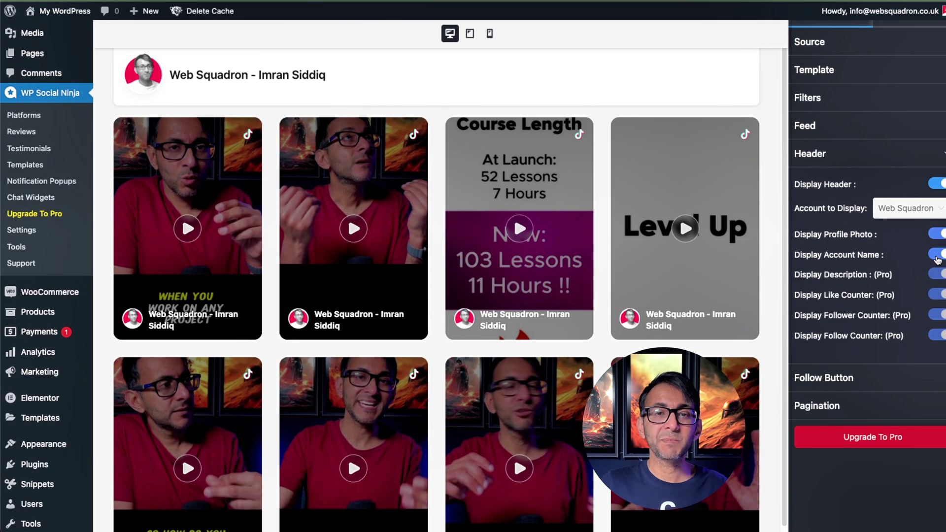
left_click(937, 235)
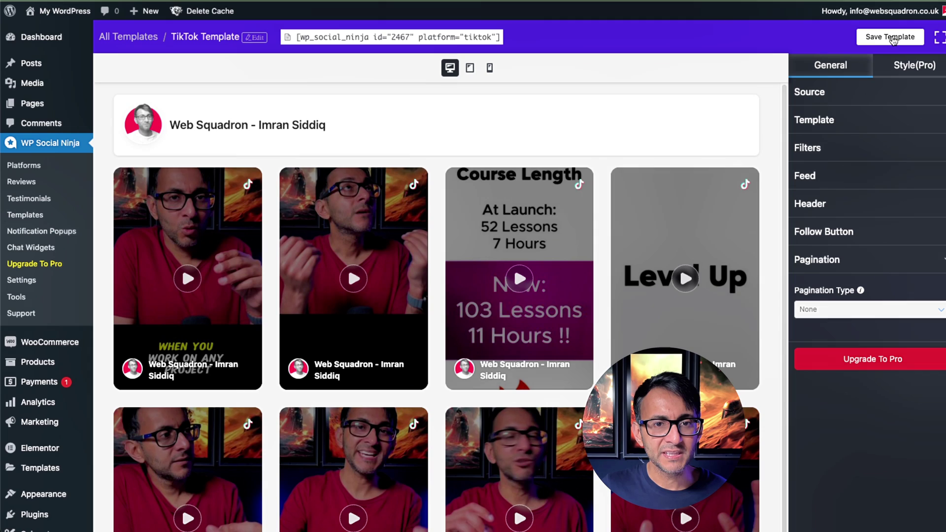
left_click(893, 40)
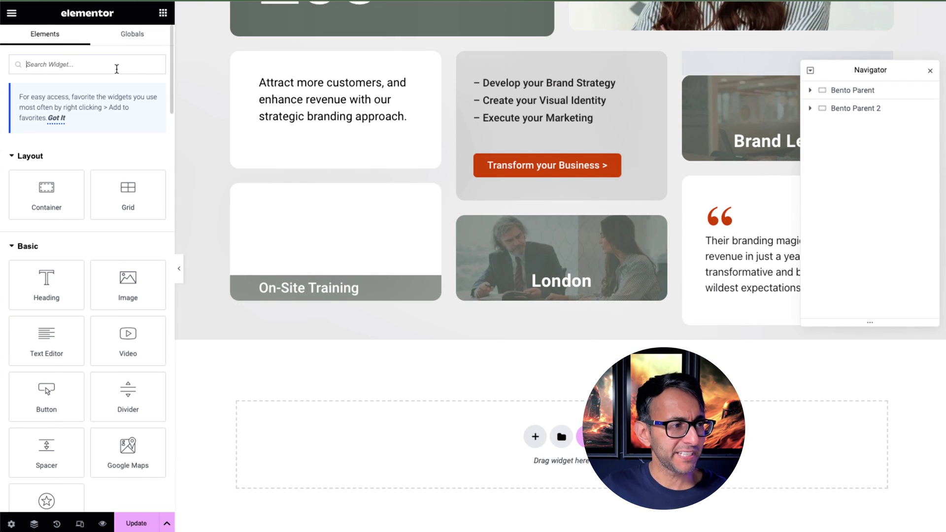
Add a Shortcode widget holding the wp_social_ninja shortcode to the empty section and update the page.
type("short")
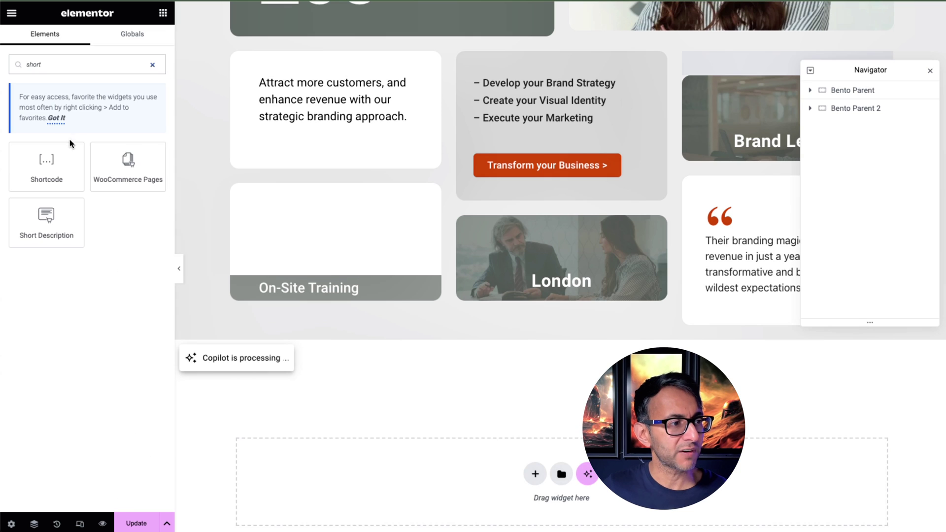
left_click_drag(52, 165, 459, 498)
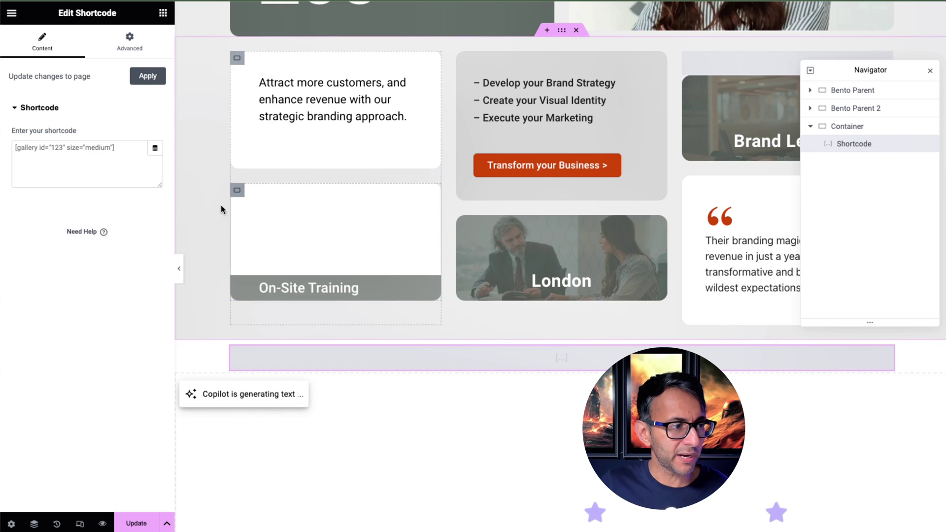
left_click(103, 160)
key("ctrl+v")
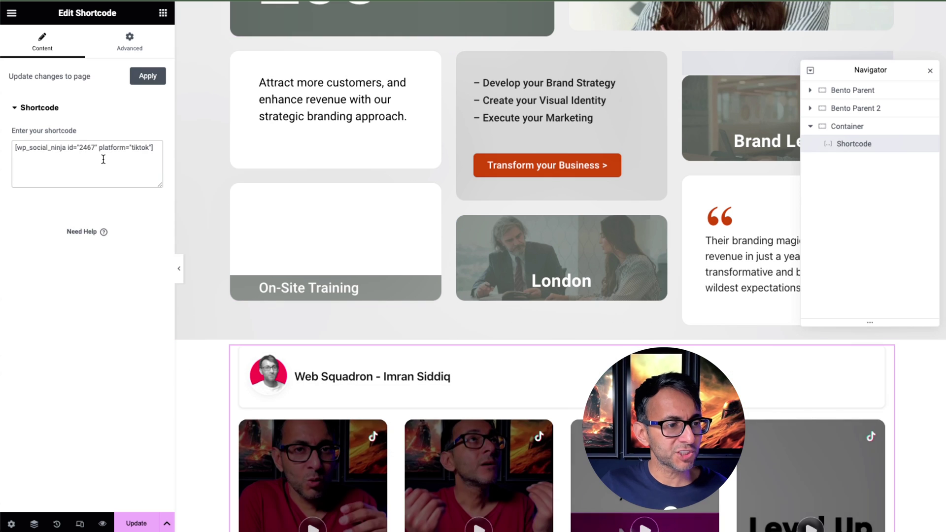
scroll(641, 335, "down", 5)
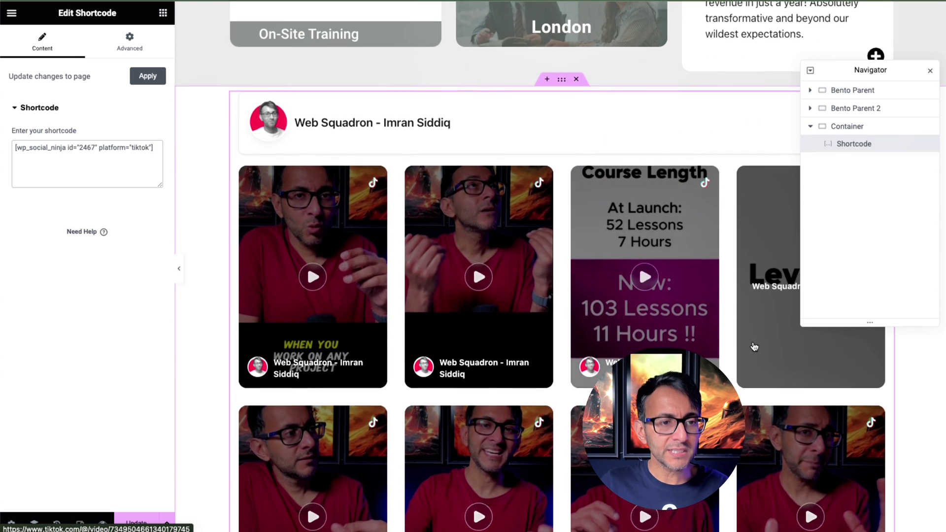
left_click(137, 525)
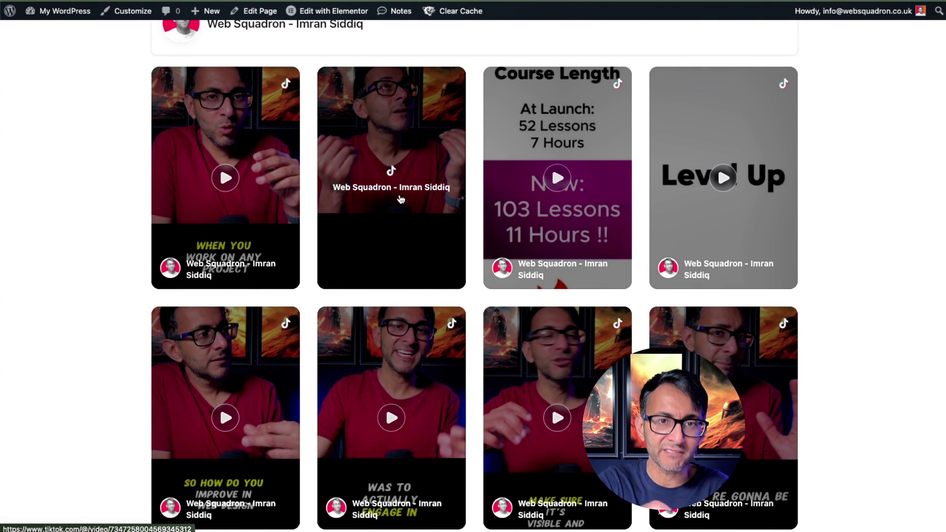
scroll(620, 236, "up", 2)
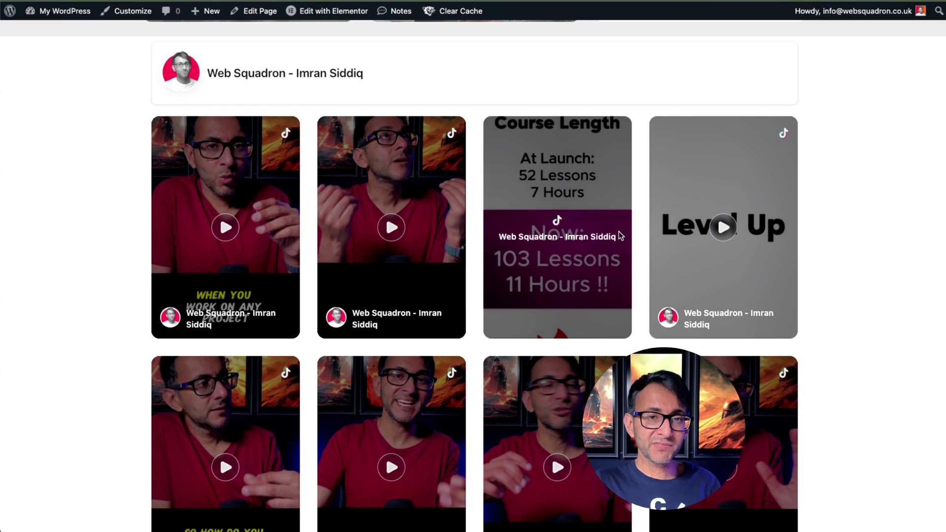